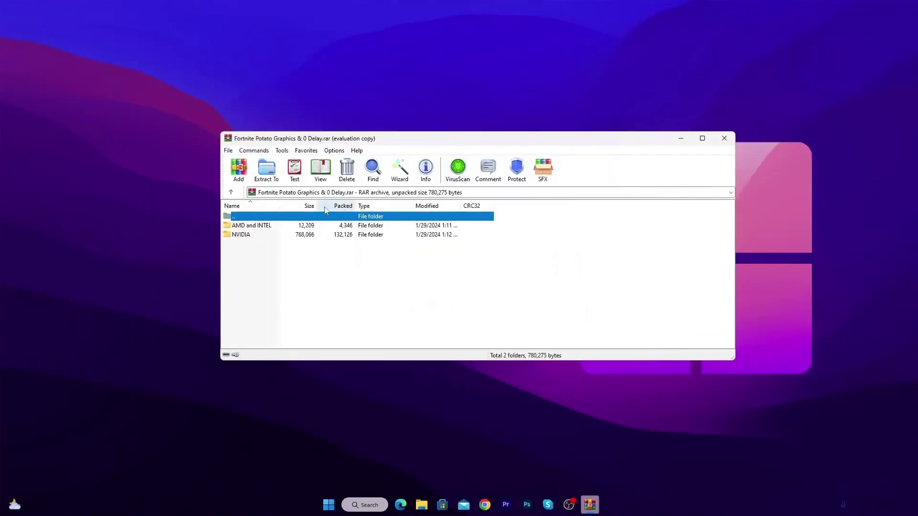
# Extract the AMD and INTEL and NVIDIA folders from the Fortnite Potato Graphics & 0 Delay archive to the desktop.
pyautogui.moveTo(301, 137); pyautogui.dragTo(425, 133)
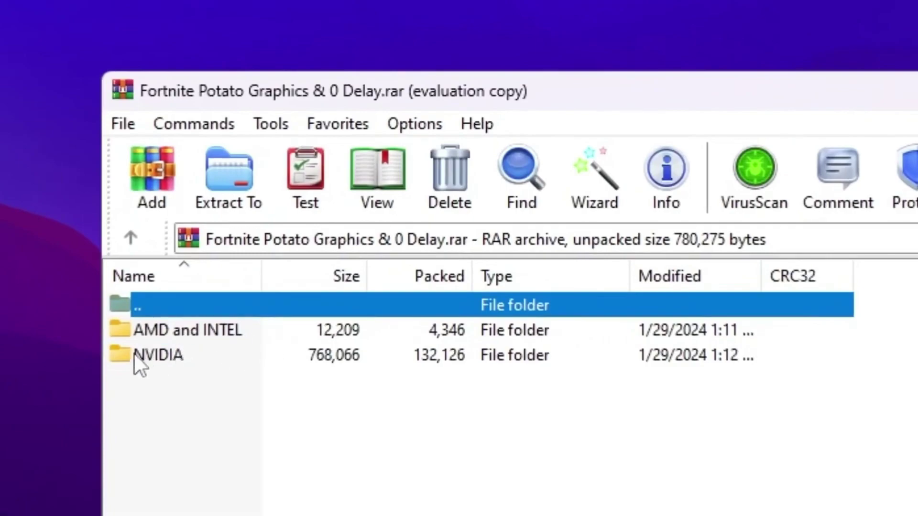
pyautogui.moveTo(221, 385); pyautogui.dragTo(164, 326)
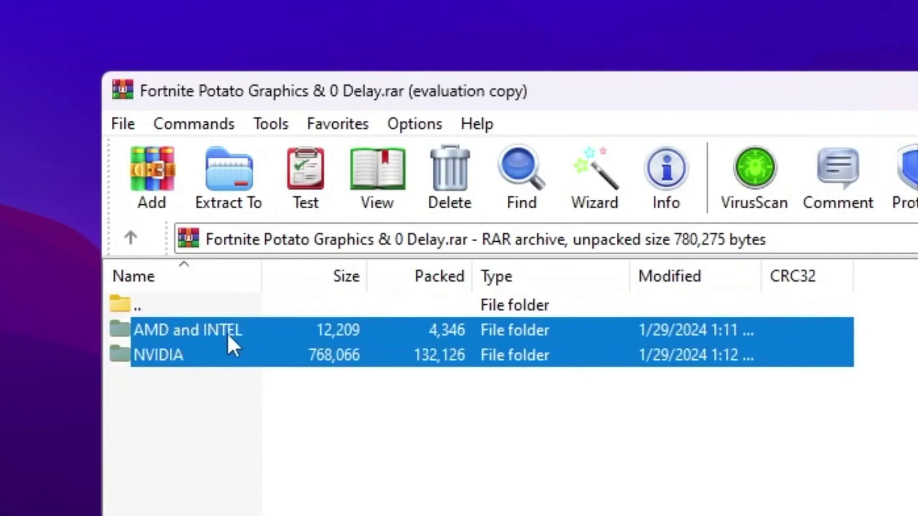
pyautogui.moveTo(228, 333); pyautogui.dragTo(20, 318)
pyautogui.click(251, 177)
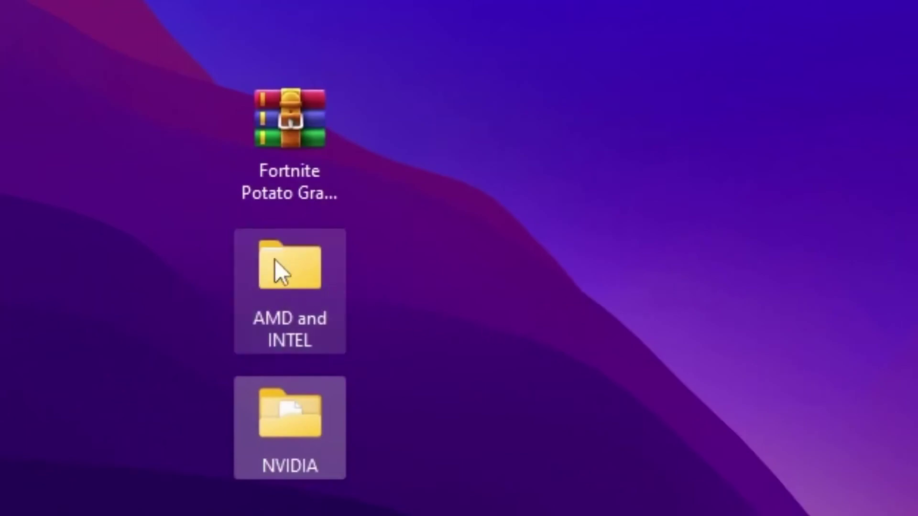
pyautogui.click(537, 301)
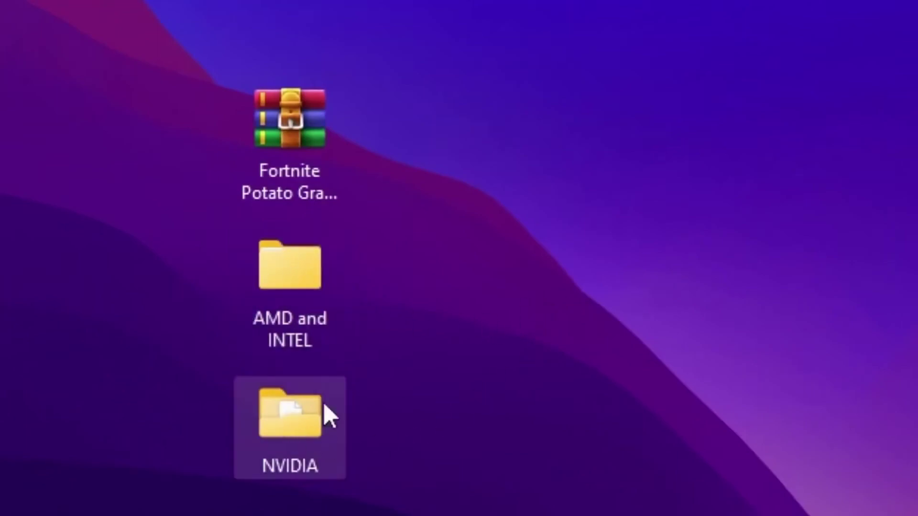
# Launch nvidiaProfileInspector.exe from the nvidiaProfileInspector folder inside the desktop's NVIDIA folder, allowing it to make changes to the device.
pyautogui.doubleClick(332, 412)
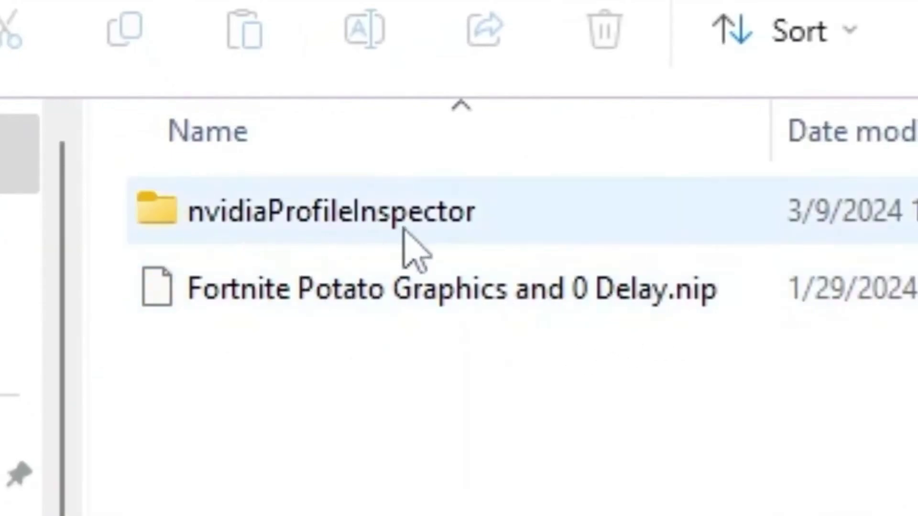
pyautogui.click(380, 215)
pyautogui.doubleClick(382, 215)
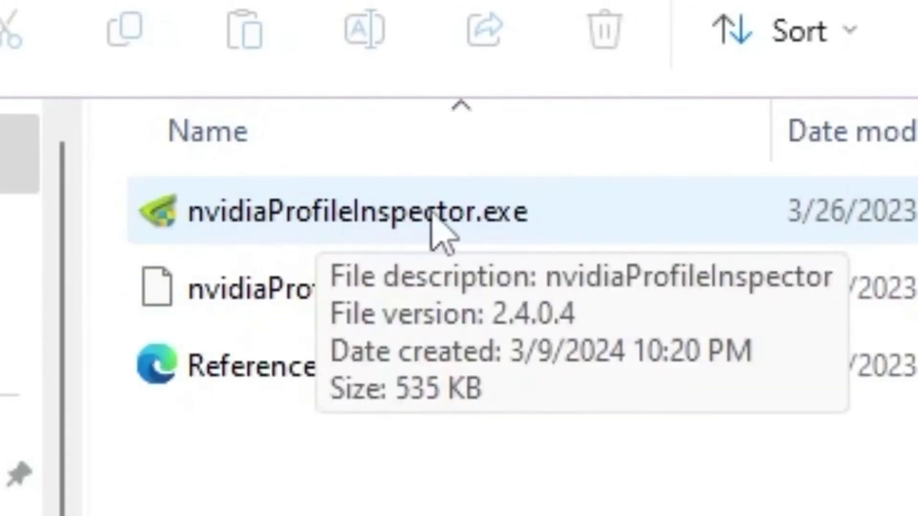
pyautogui.doubleClick(328, 223)
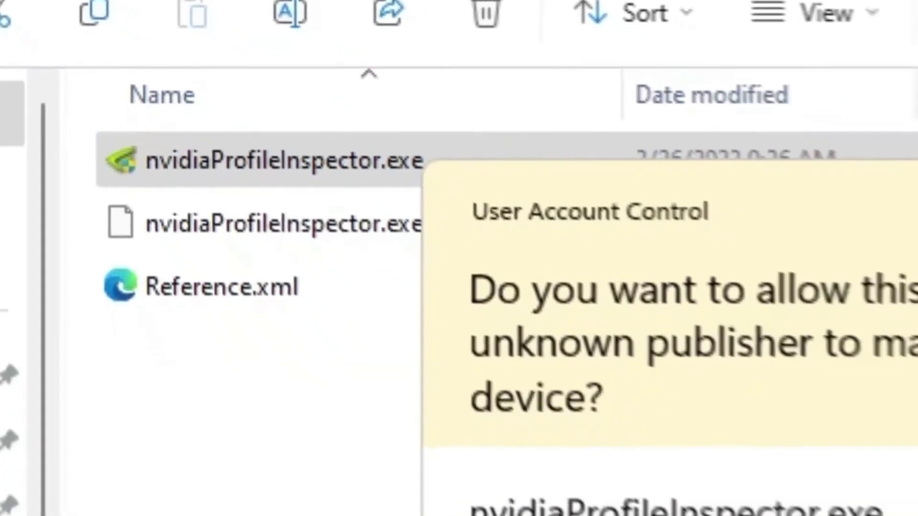
pyautogui.hotkey('alt', 'y')
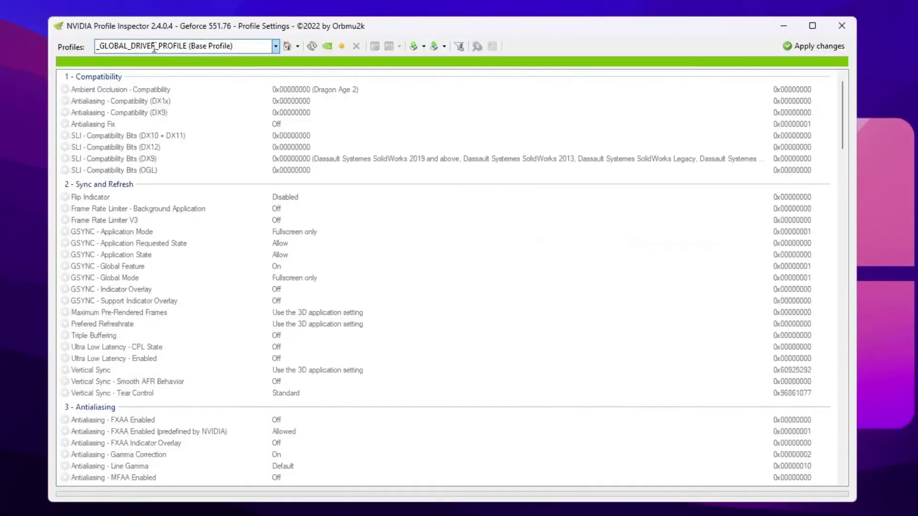
# Find and load the Fortnite driver profile.
pyautogui.click(234, 47)
pyautogui.write('fpr')
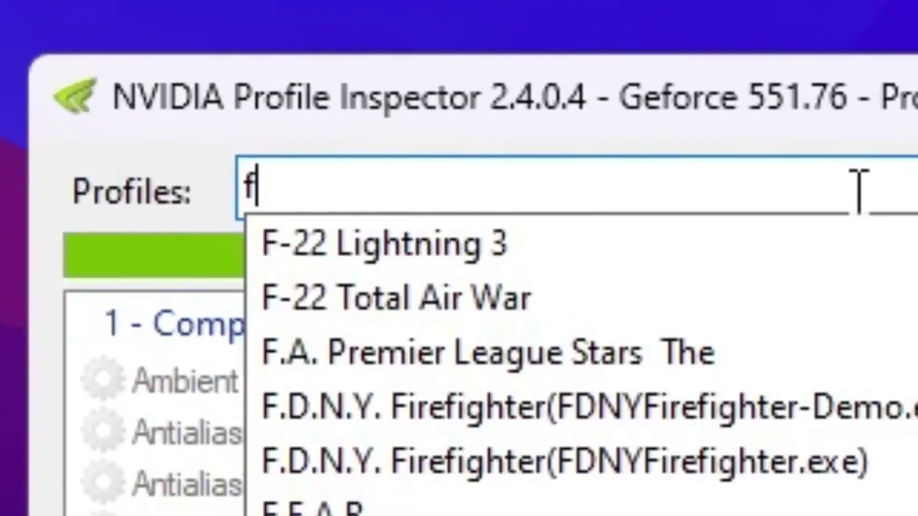
pyautogui.press('BackSpace')
pyautogui.press('BackSpace')
pyautogui.write('ort')
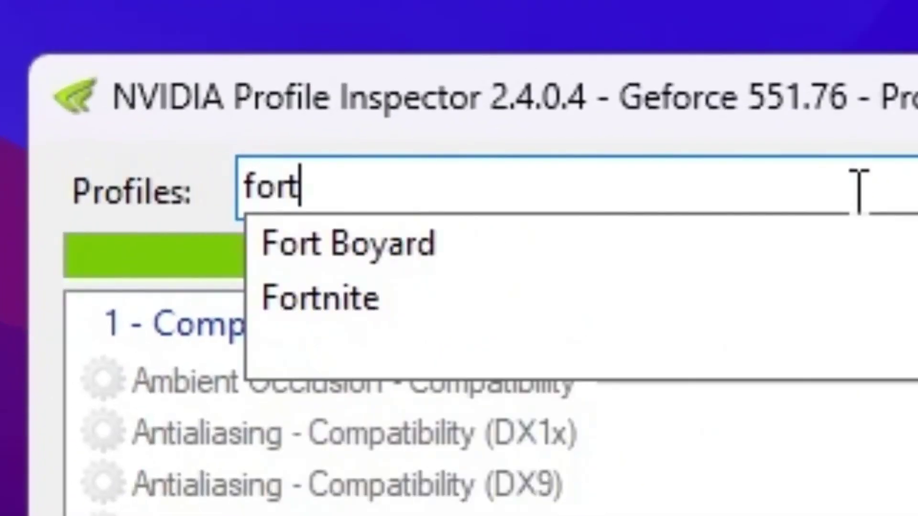
pyautogui.press('Return')
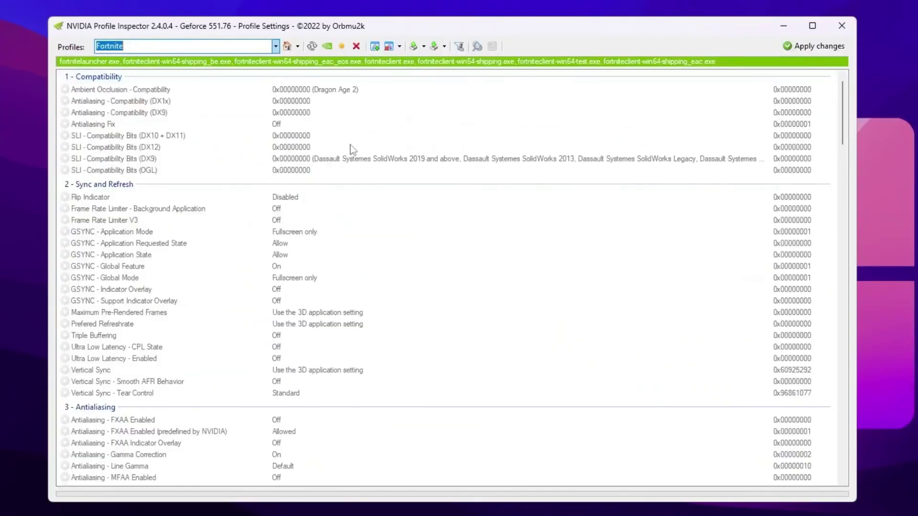
# Set Antialiasing - Transparency Supersampling to 0x00000008 AA_MODE_REPLAY_MODE_ALL in the Fortnite profile.
pyautogui.scroll(-4, 346, 168)
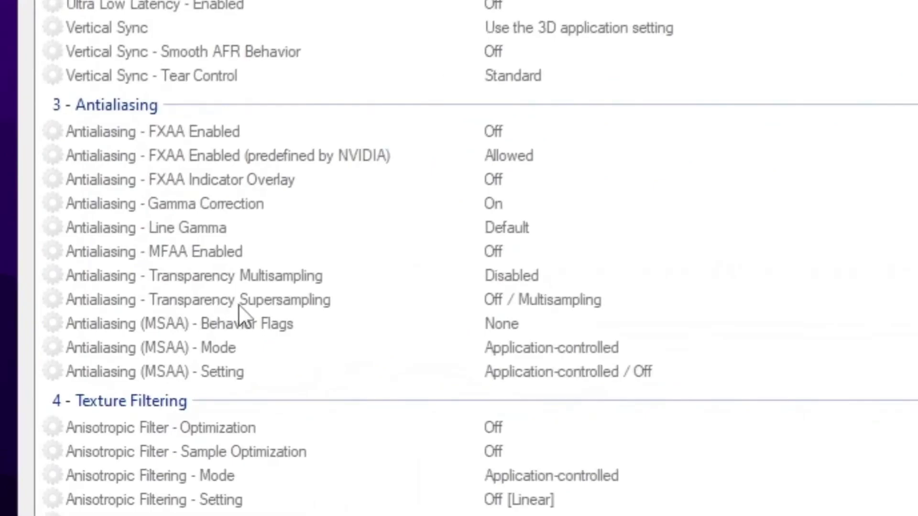
pyautogui.click(533, 303)
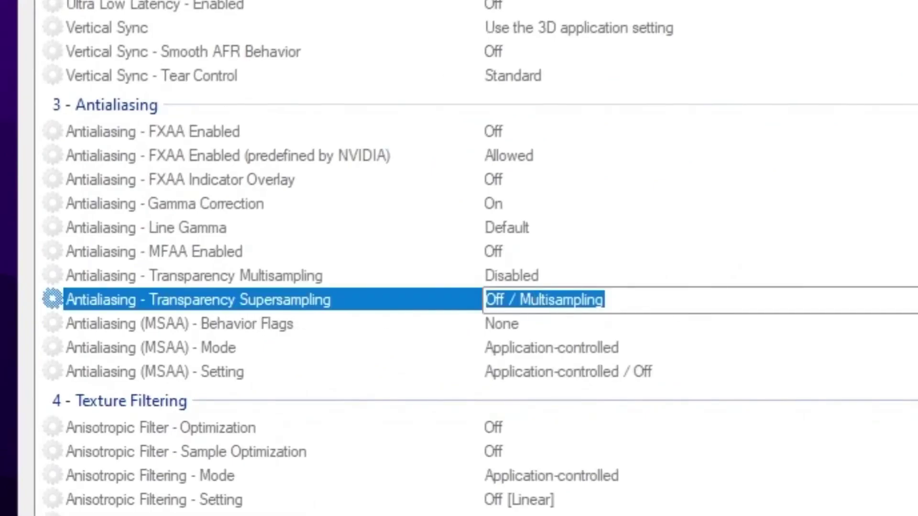
pyautogui.click(533, 303)
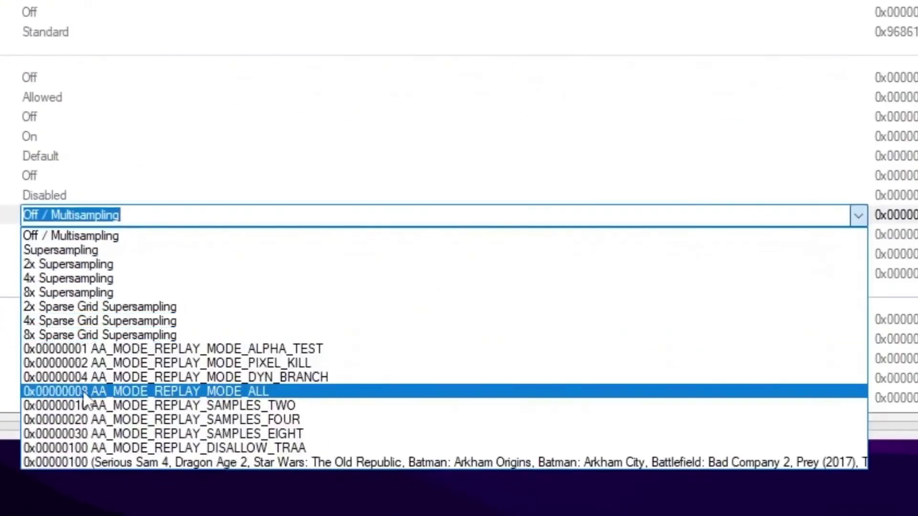
pyautogui.click(208, 392)
# Set Texture Filtering - LOD Bias (DX) to +2.0000 in the Fortnite profile.
pyautogui.scroll(-3, 267, 129)
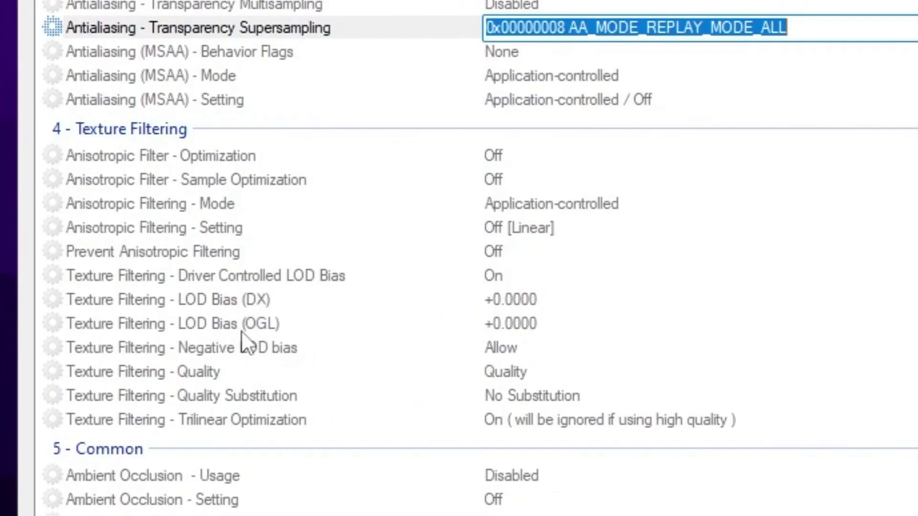
pyautogui.click(572, 304)
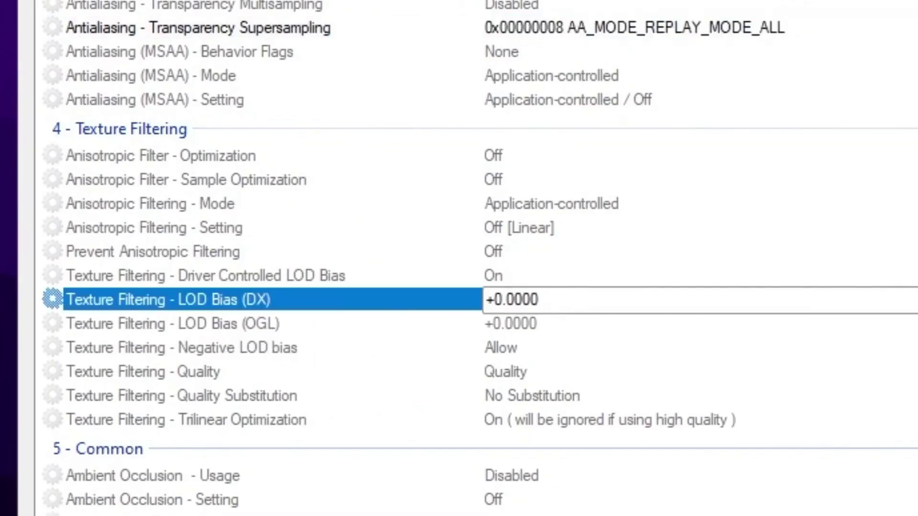
pyautogui.hotkey('alt', 'Down')
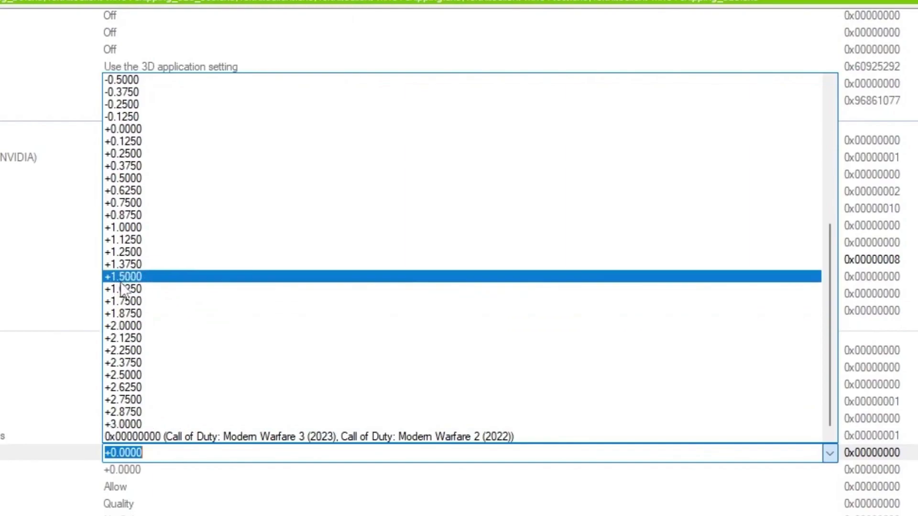
pyautogui.click(119, 329)
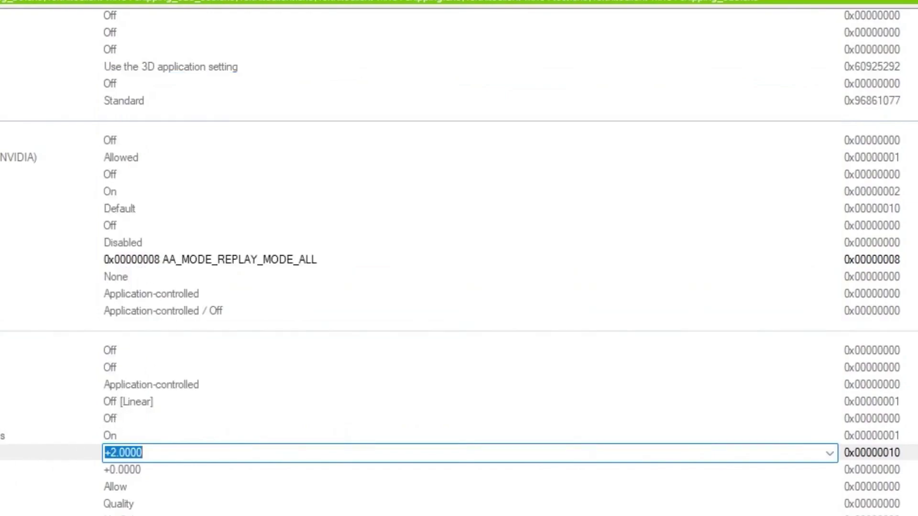
# Set Texture Filtering - LOD Bias (OGL) to +2.0000 and apply the changes to the Fortnite profile.
pyautogui.click(116, 469)
pyautogui.click(830, 471)
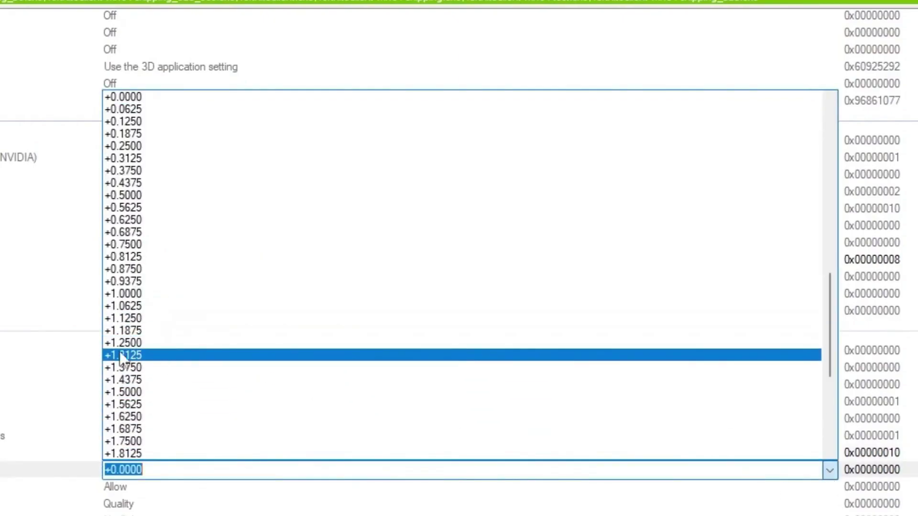
pyautogui.scroll(-2, 177, 321)
pyautogui.click(146, 416)
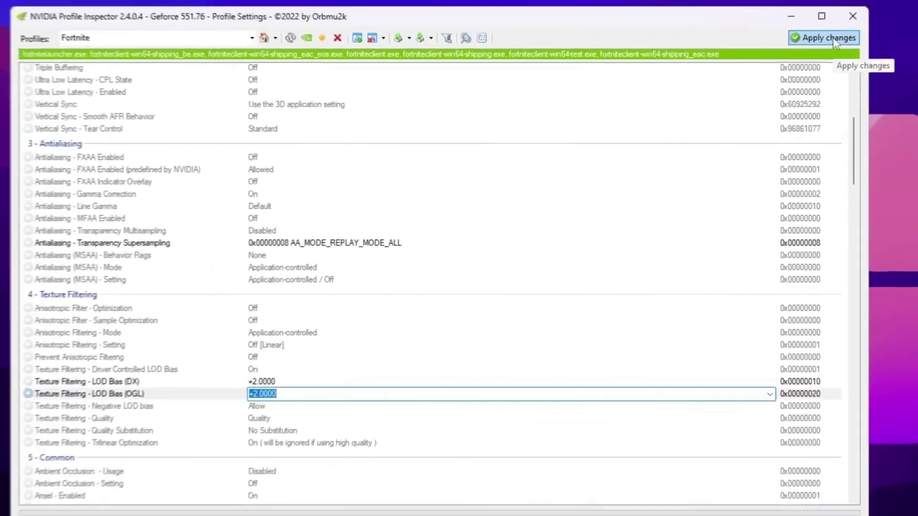
pyautogui.click(820, 46)
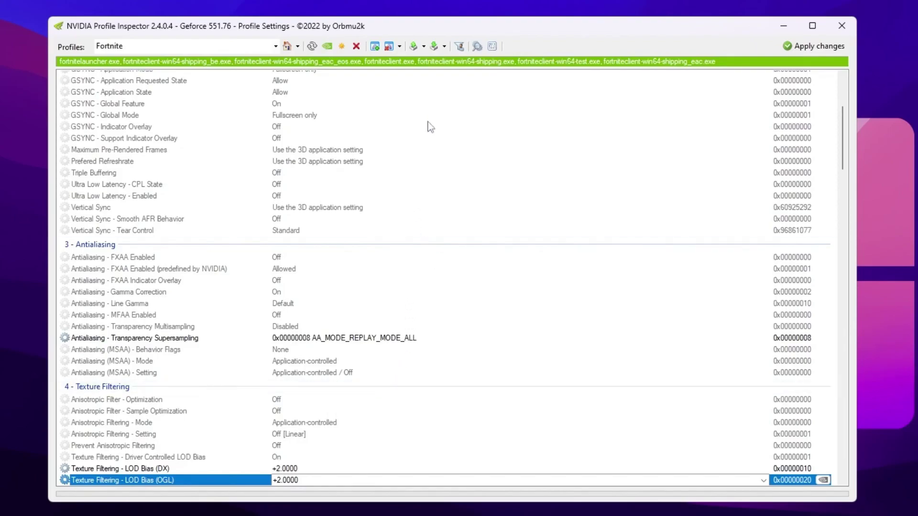
# Import the profile file Fortnite Potato Graphics and 0 Delay.nip, and close the profile inspector and its folder window.
pyautogui.click(437, 47)
pyautogui.click(459, 63)
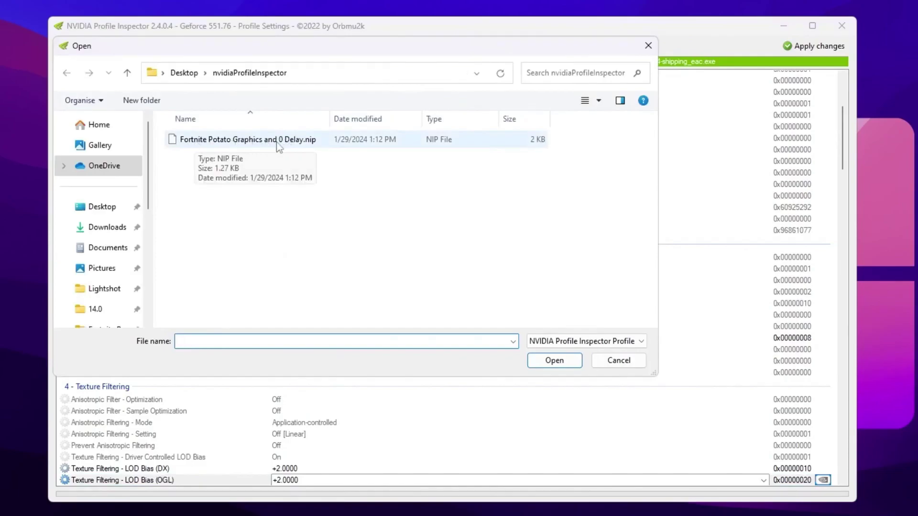
pyautogui.click(333, 141)
pyautogui.doubleClick(331, 139)
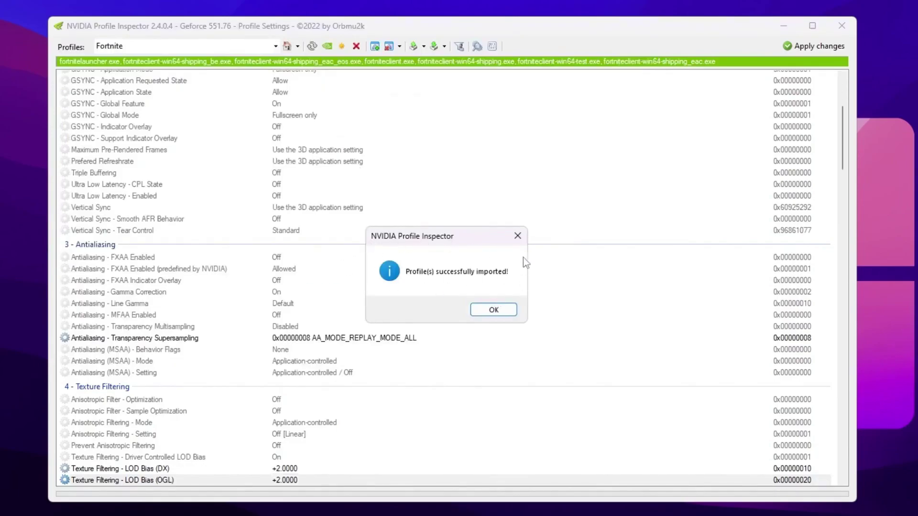
pyautogui.click(492, 312)
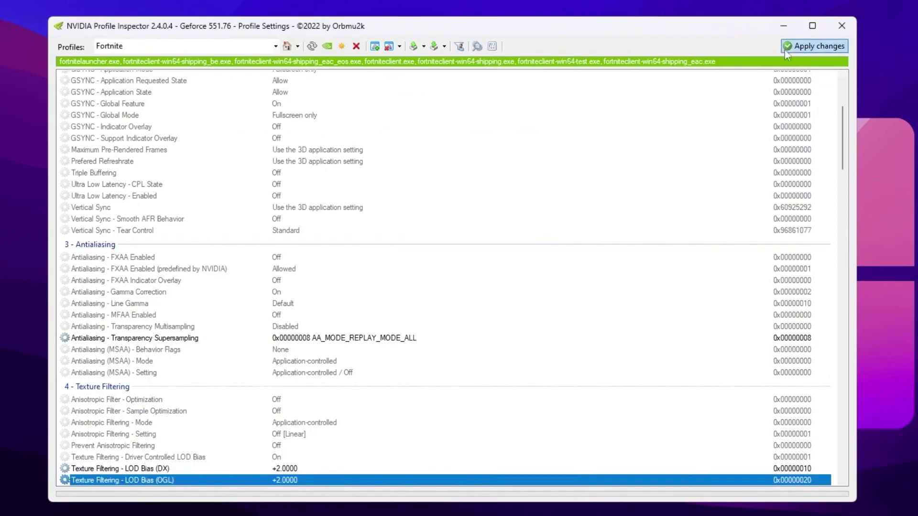
pyautogui.click(842, 26)
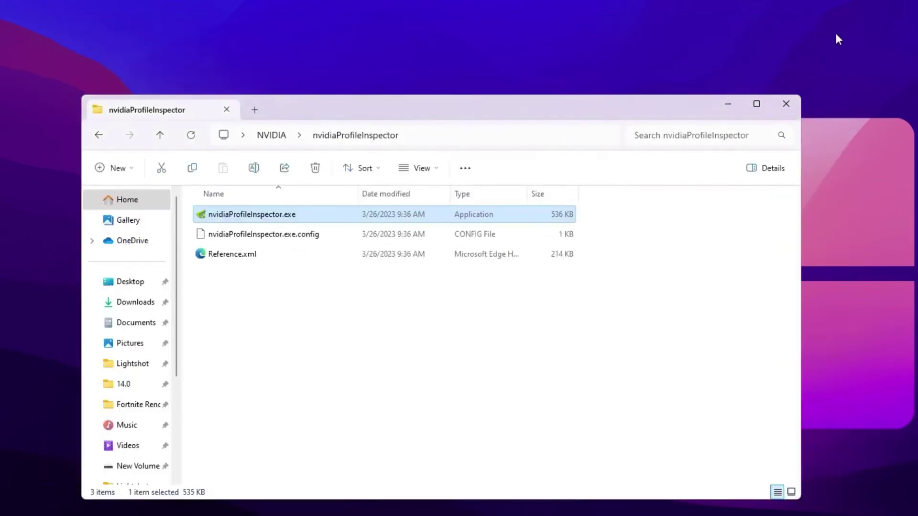
pyautogui.click(786, 104)
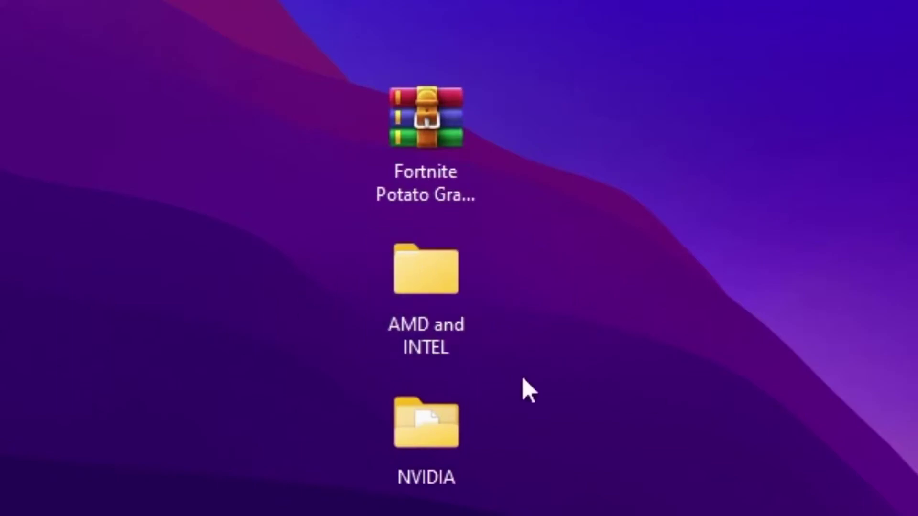
# Copy GameUserSettings.ini from the GameUserSettings folder inside the desktop's AMD and INTEL folder.
pyautogui.doubleClick(393, 282)
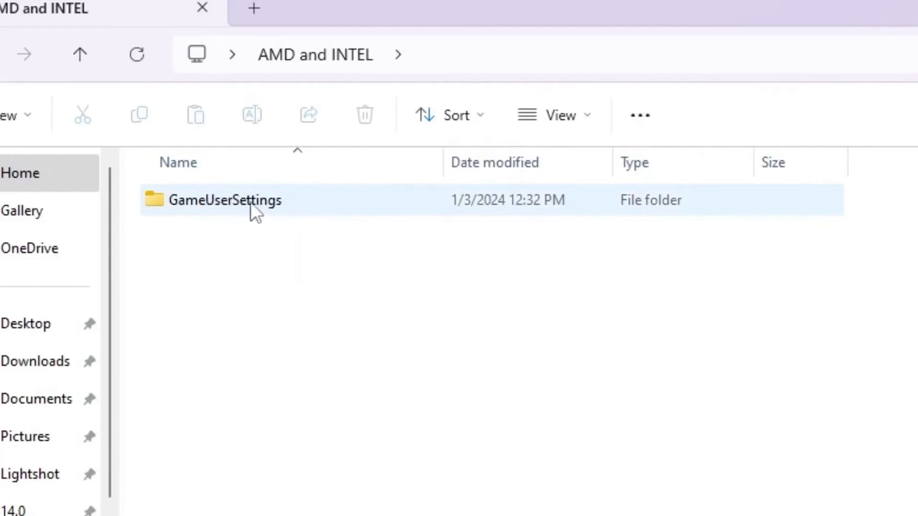
pyautogui.doubleClick(239, 191)
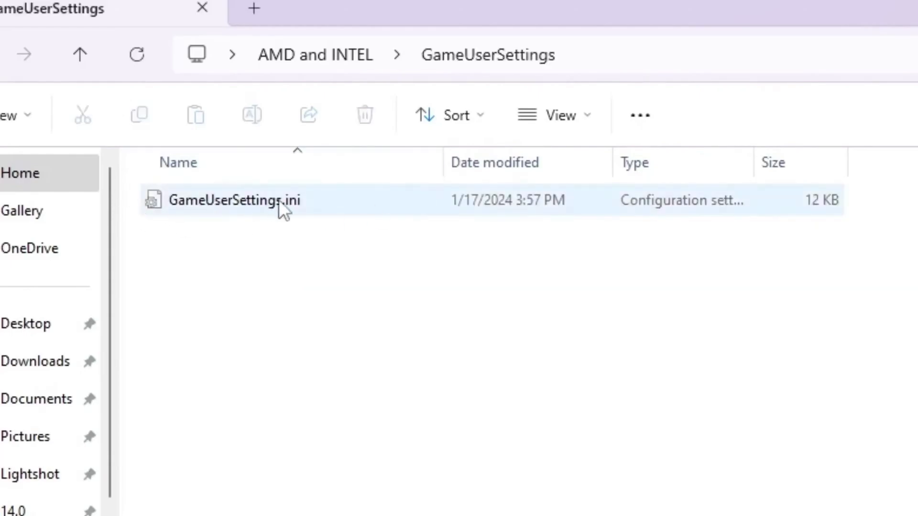
pyautogui.rightClick(224, 201)
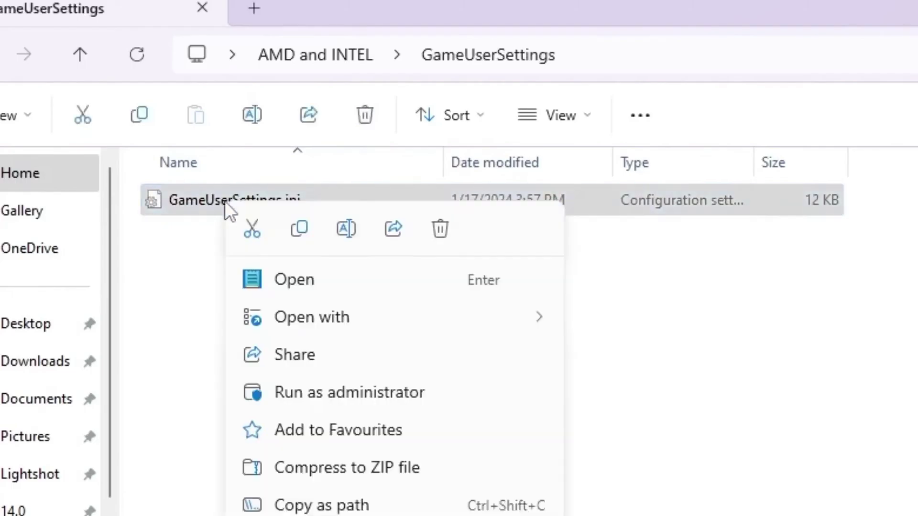
pyautogui.click(334, 515)
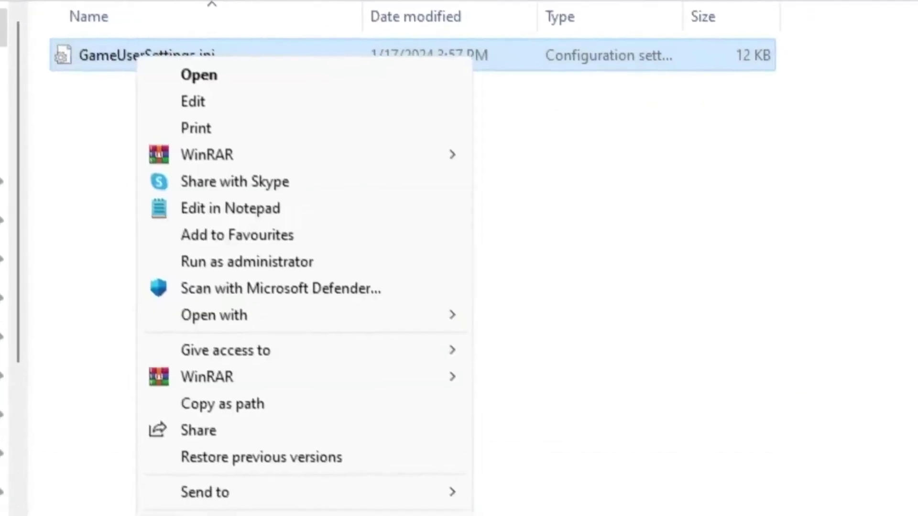
pyautogui.click(297, 515)
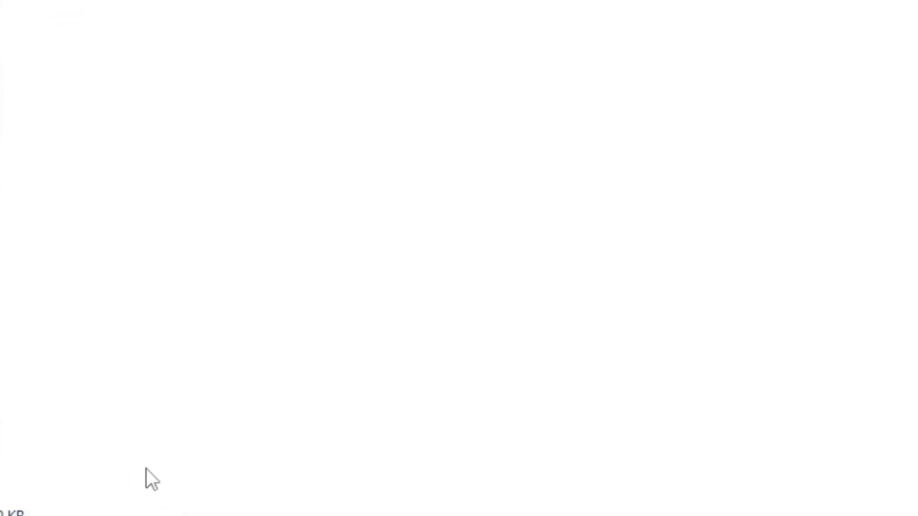
# Go to the %localappdata% folder in the same file window.
pyautogui.click(801, 127)
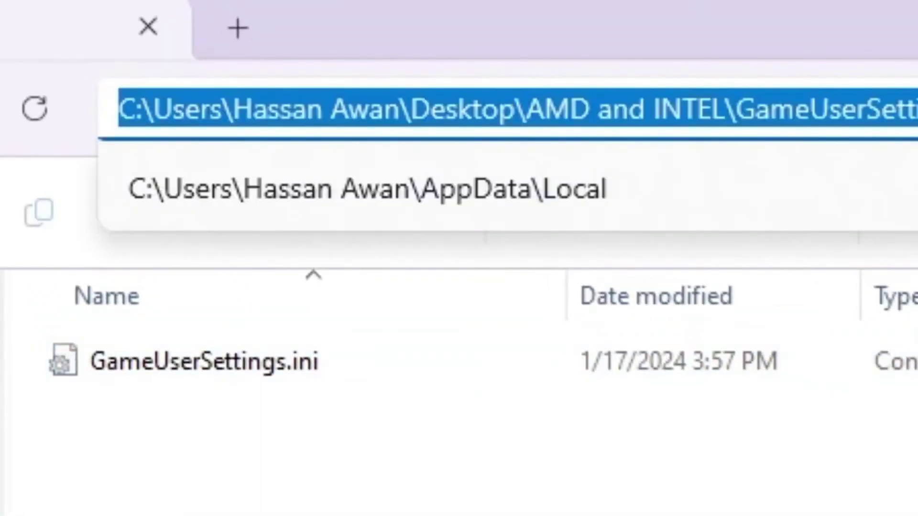
pyautogui.write('%')
pyautogui.press('Down')
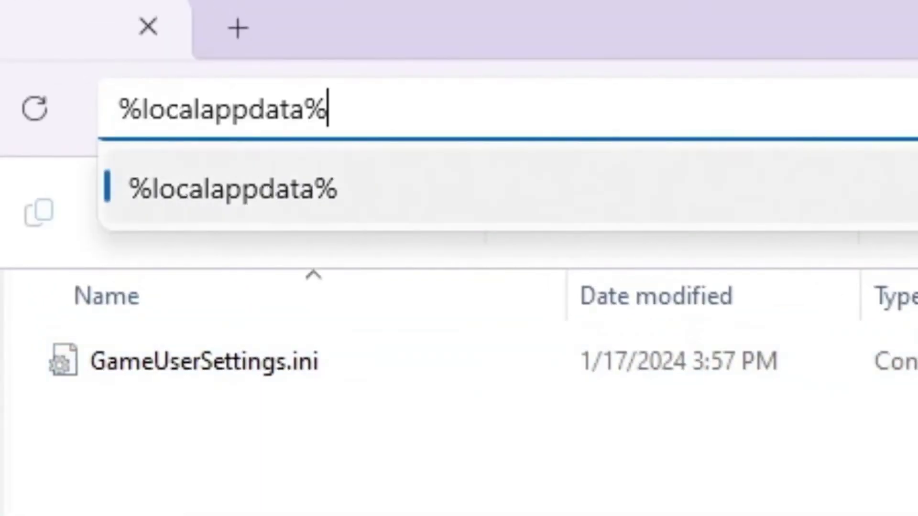
pyautogui.press('Return')
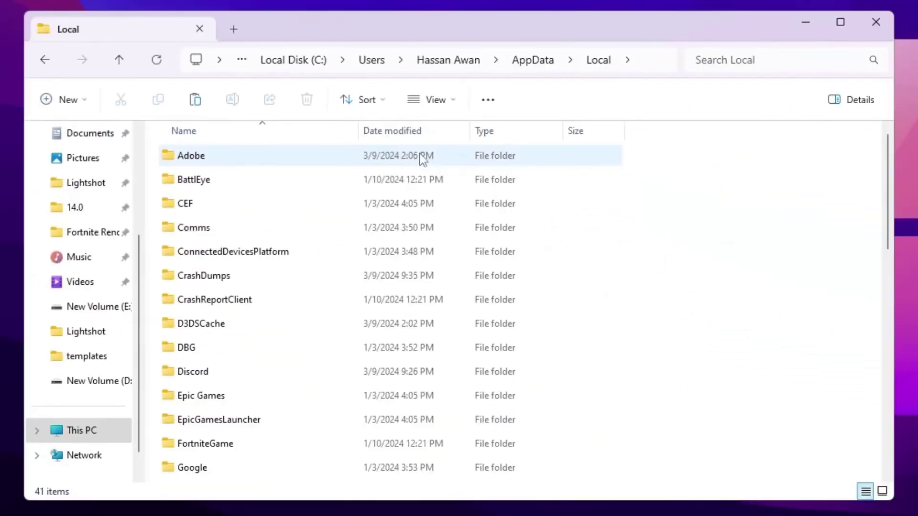
# Open the WindowsClient folder inside FortniteGame, Saved, Config.
pyautogui.click(293, 153)
pyautogui.press('f')
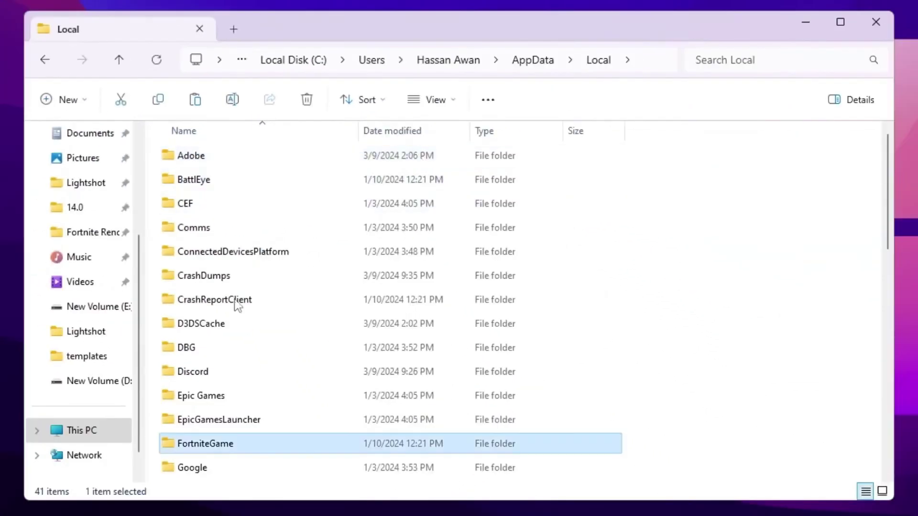
pyautogui.doubleClick(209, 447)
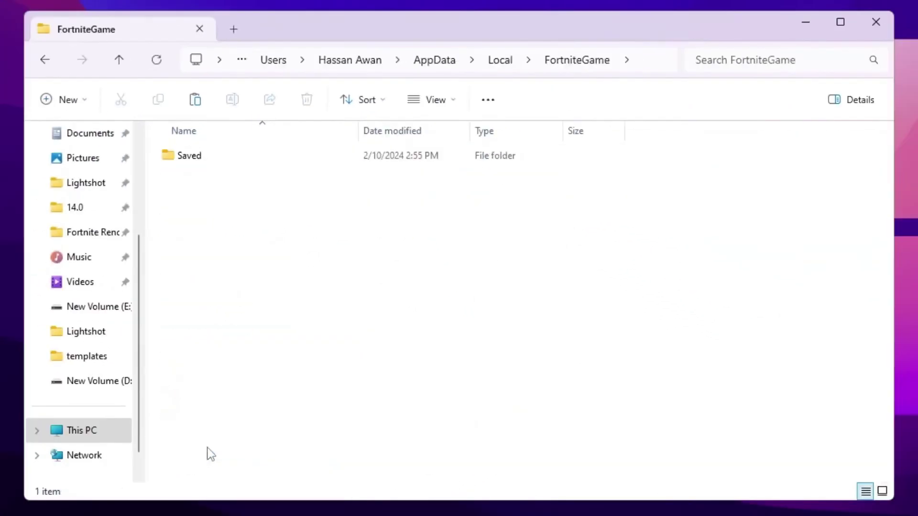
pyautogui.doubleClick(205, 165)
pyautogui.doubleClick(203, 179)
pyautogui.click(222, 185)
pyautogui.doubleClick(222, 186)
# Paste the copied GameUserSettings.ini into WindowsClient, replacing the existing file, and close the folder window.
pyautogui.rightClick(243, 187)
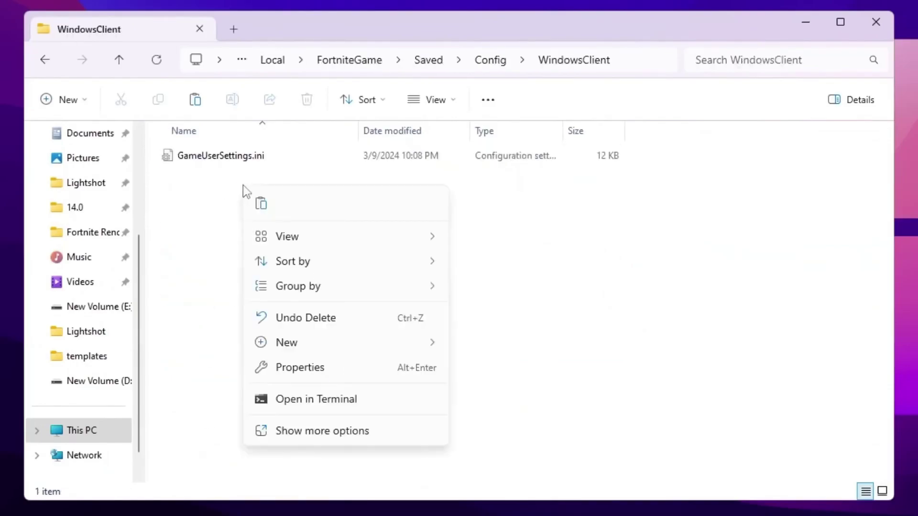
pyautogui.click(298, 434)
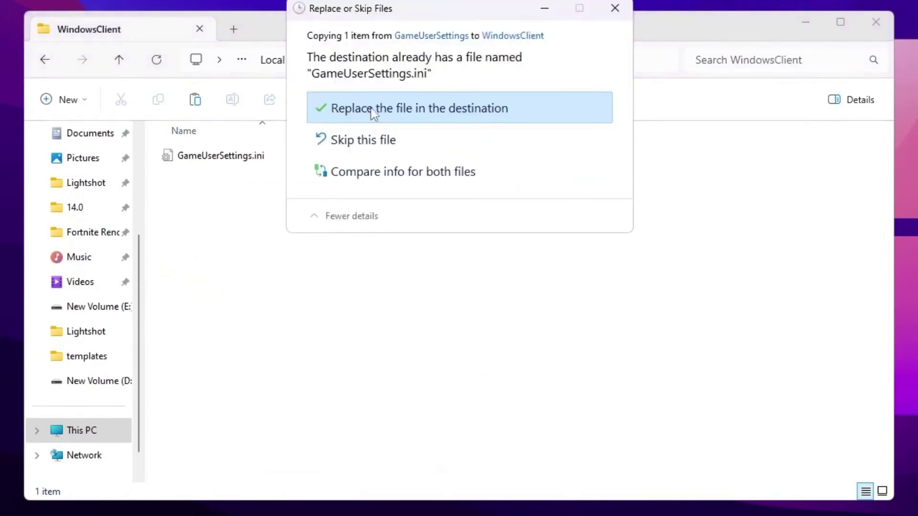
pyautogui.click(373, 114)
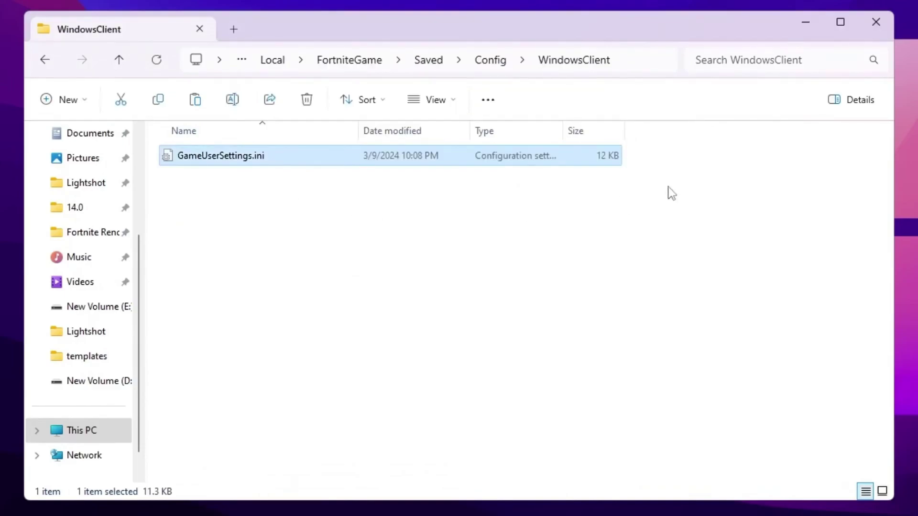
pyautogui.click(876, 24)
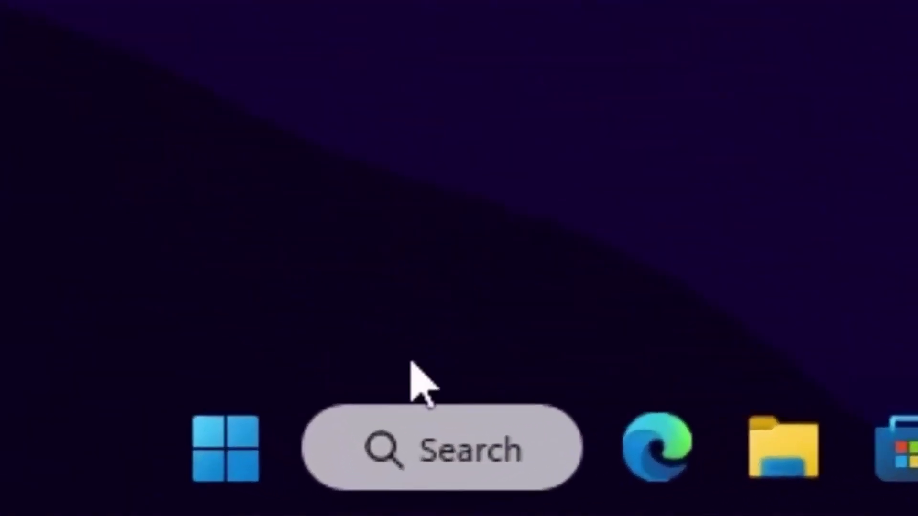
# Search Windows for power, choose a power plan, and open the advanced power settings of the Bitsum Highest Performance plan.
pyautogui.click(367, 504)
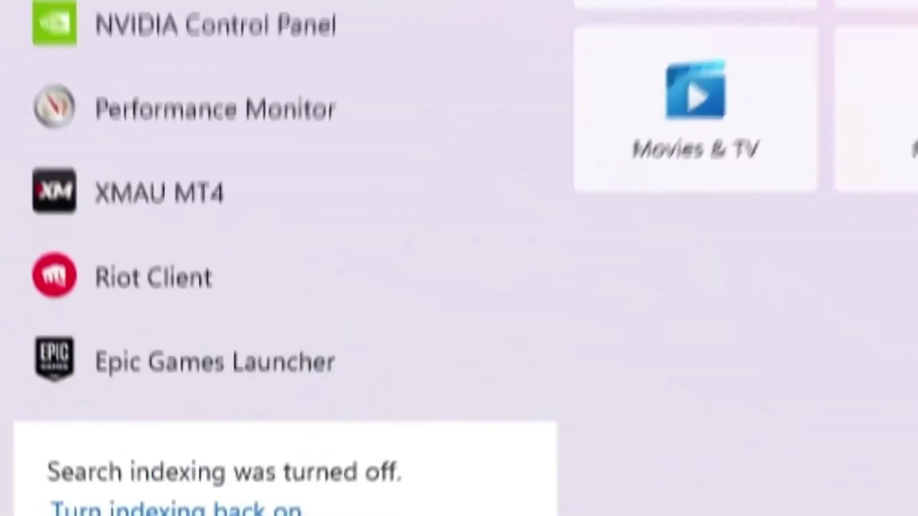
pyautogui.write('pow')
pyautogui.write('er')
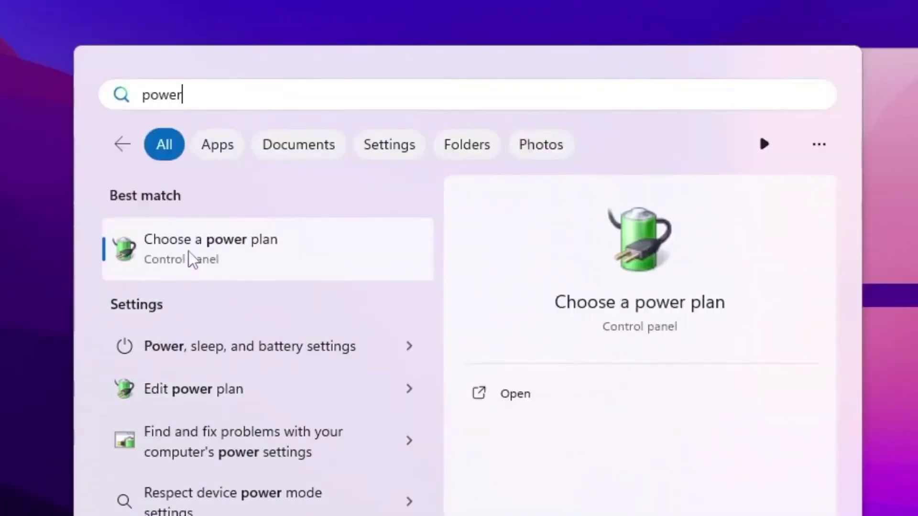
pyautogui.click(282, 245)
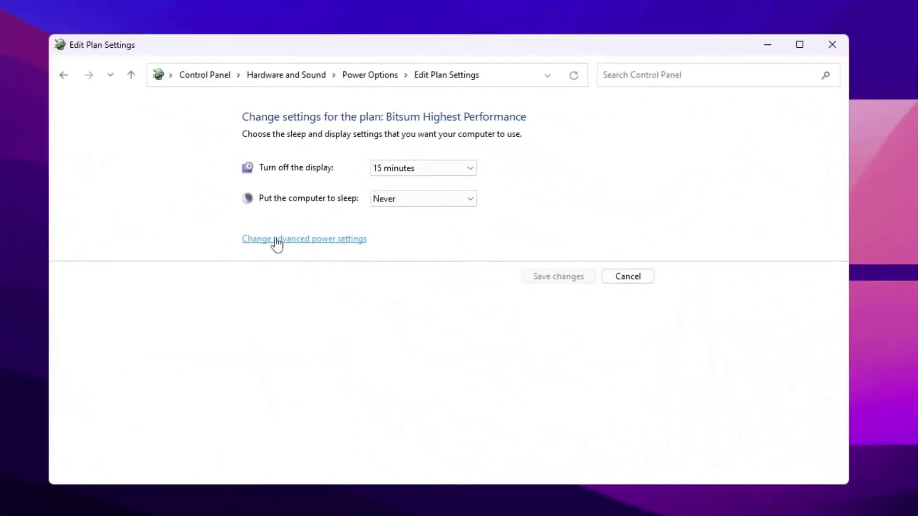
pyautogui.click(328, 239)
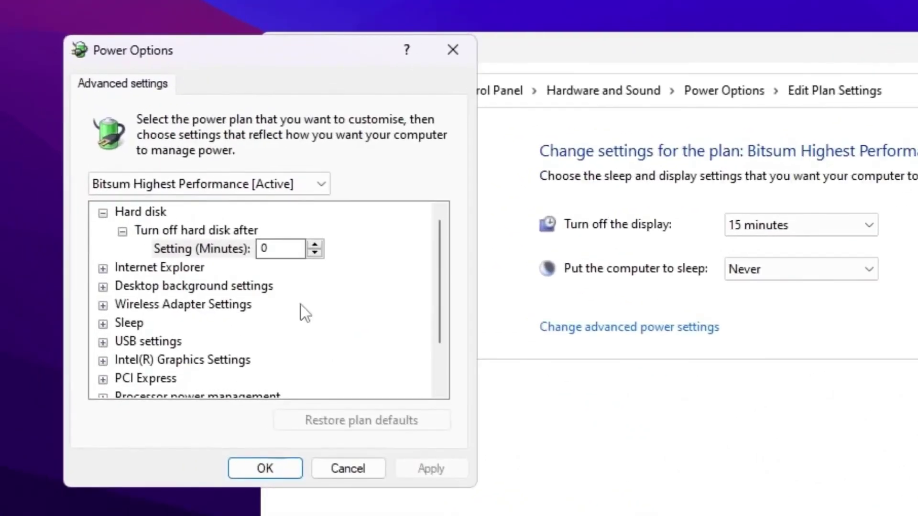
# Check the minimum and maximum processor state under Processor power management, accept the dialog, and close the plan settings.
pyautogui.scroll(-1, 77, 228)
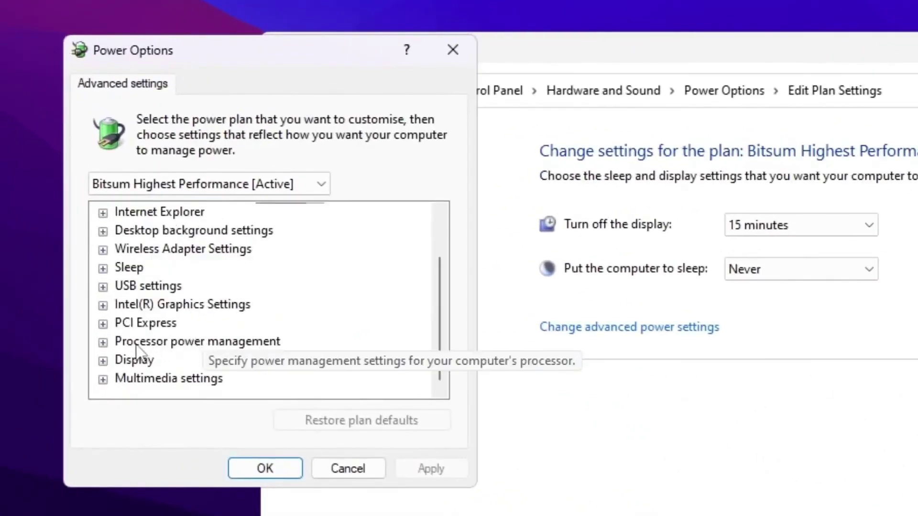
pyautogui.click(102, 343)
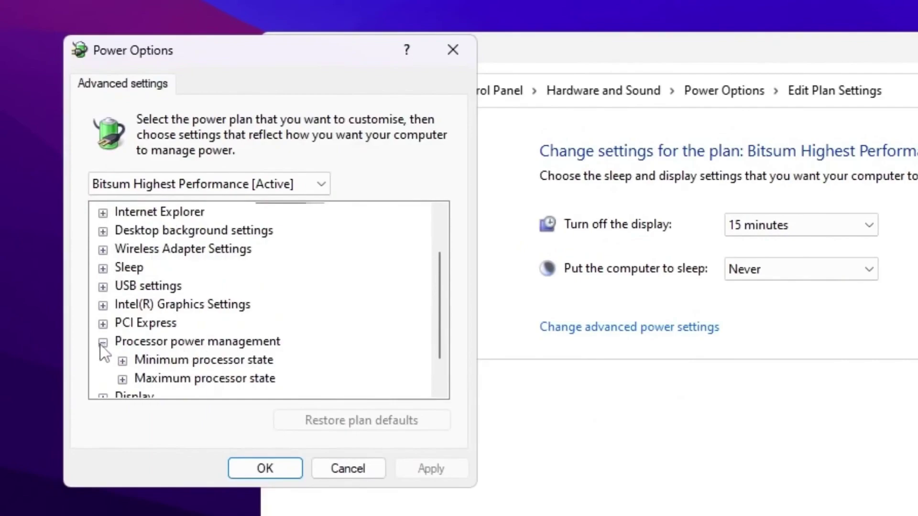
pyautogui.click(122, 361)
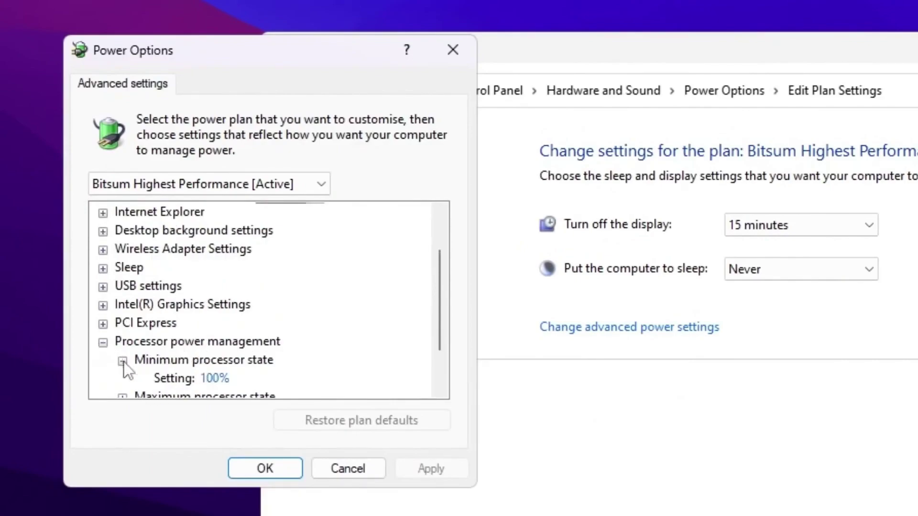
pyautogui.scroll(-1, 216, 377)
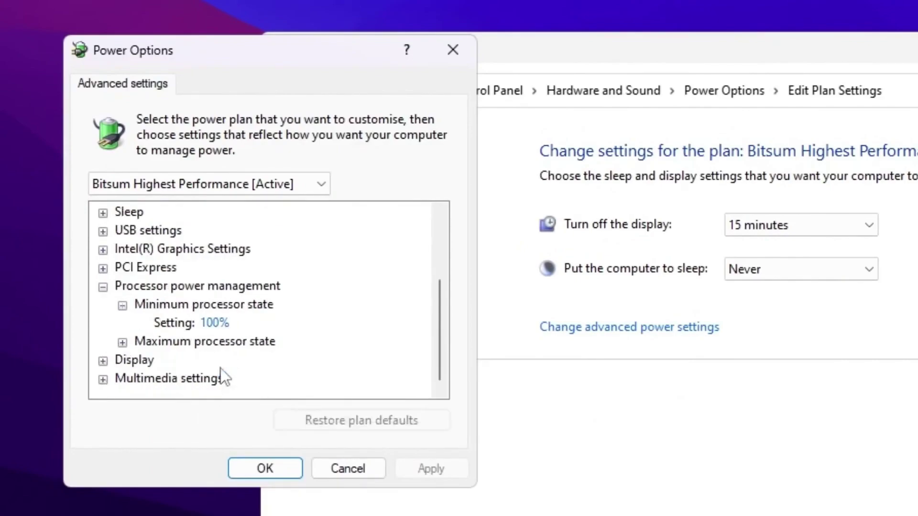
pyautogui.click(122, 343)
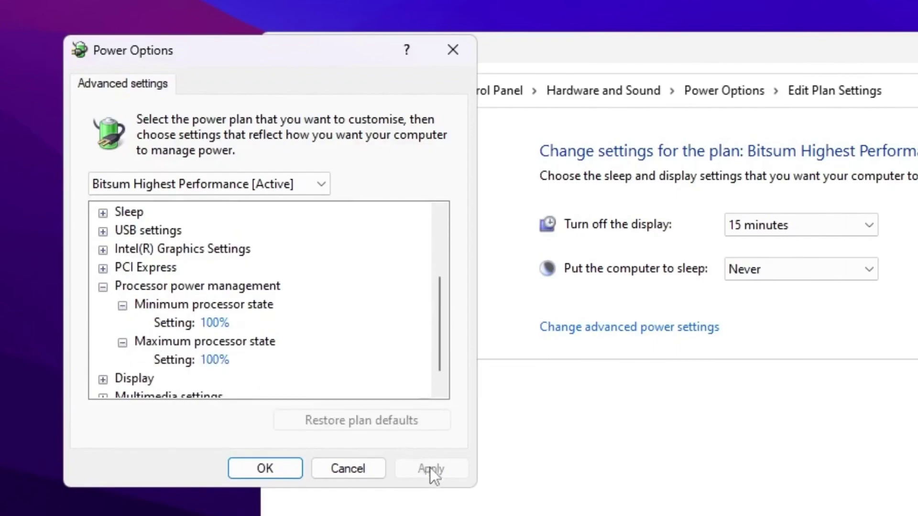
pyautogui.click(279, 472)
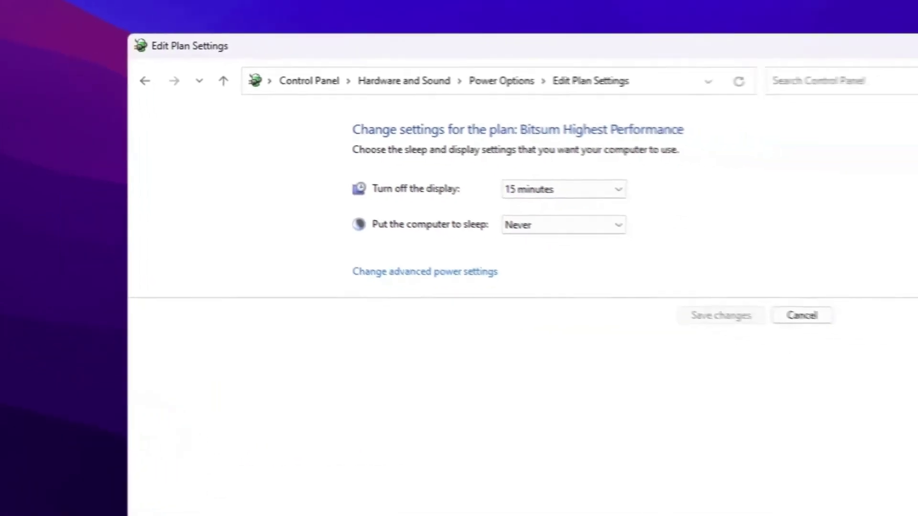
pyautogui.click(833, 48)
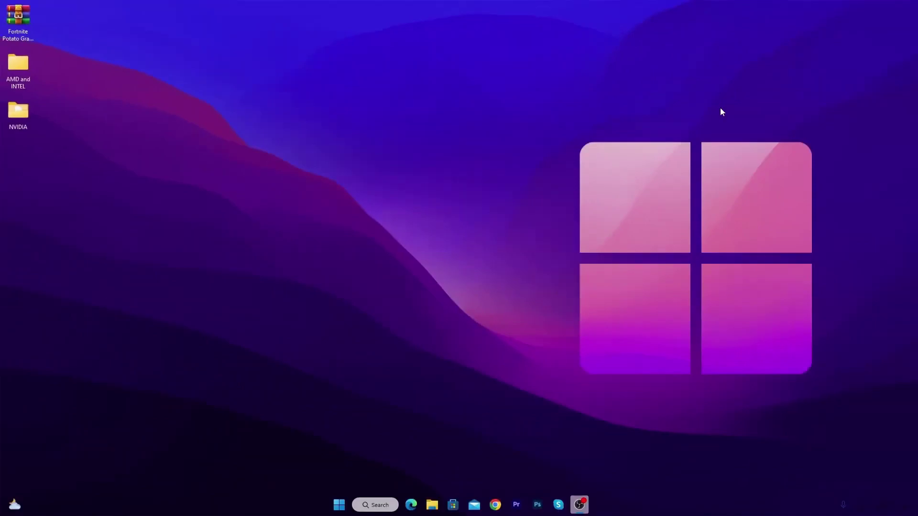
# Launch the Local Group Policy Editor by running gpedit.msc.
pyautogui.press('super+r')
pyautogui.moveTo(121, 400); pyautogui.dragTo(485, 188)
pyautogui.write('gp')
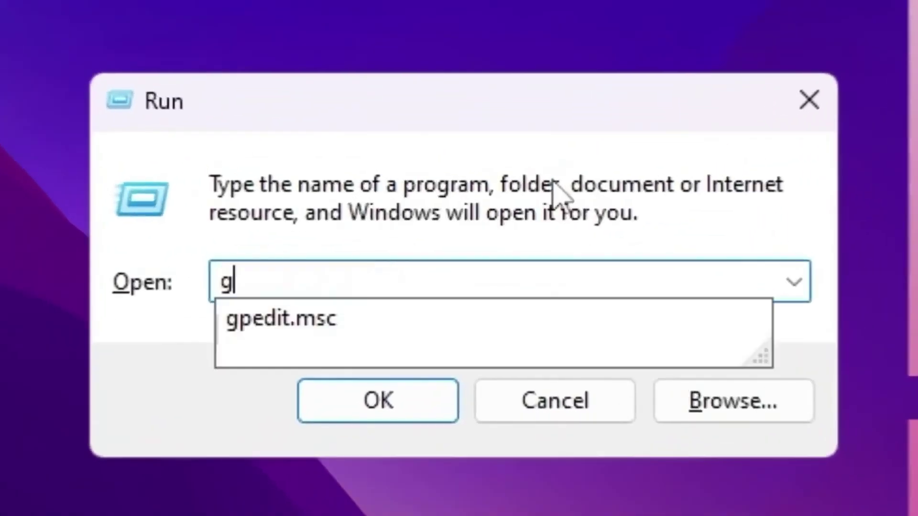
pyautogui.press('Down')
pyautogui.press('Return')
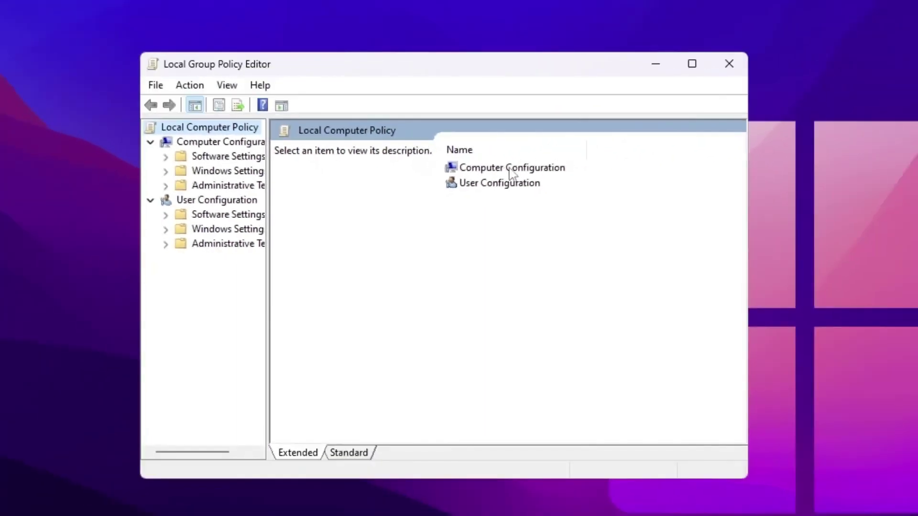
# Open the App Privacy policies under Computer Configuration, Administrative Templates, Windows Components.
pyautogui.doubleClick(507, 170)
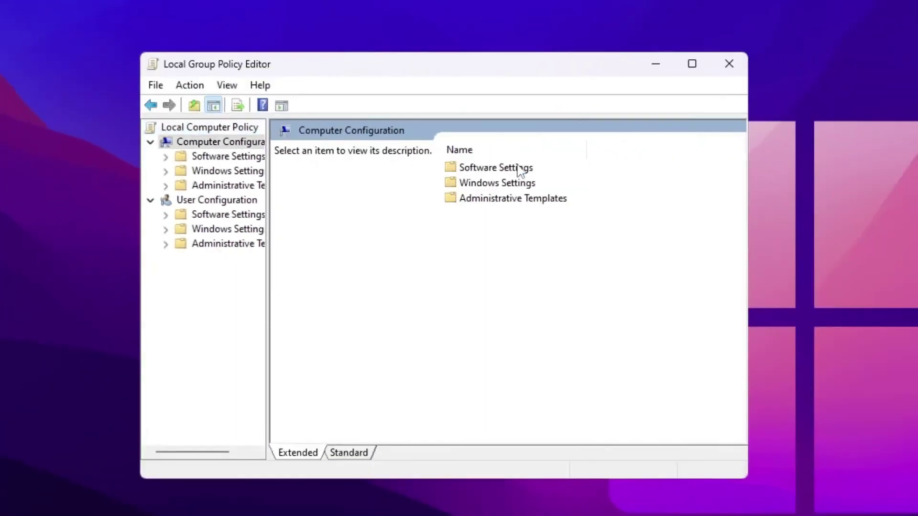
pyautogui.doubleClick(495, 201)
pyautogui.doubleClick(496, 278)
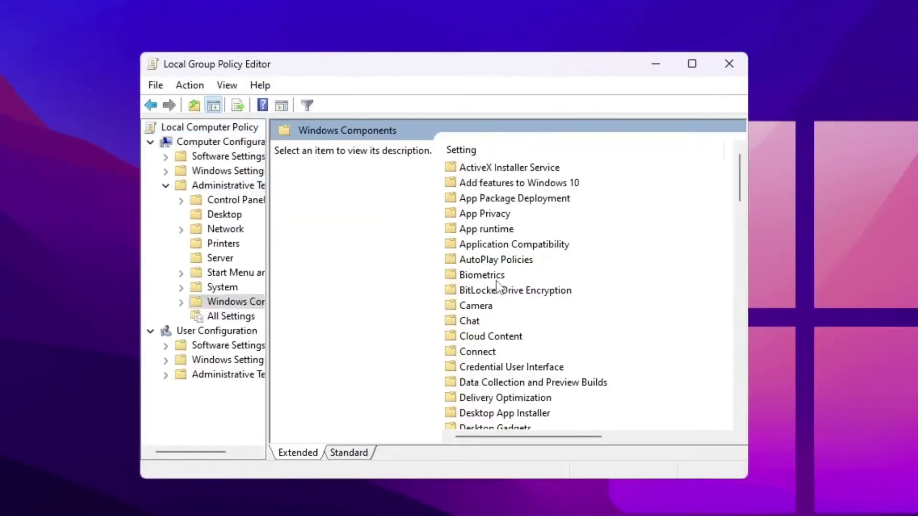
pyautogui.doubleClick(498, 214)
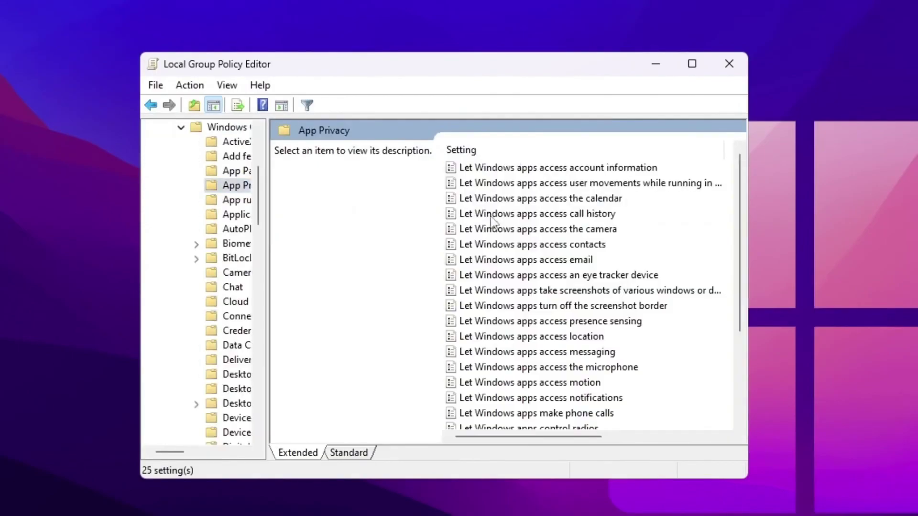
# In the enabled policy Let Windows apps run in the background, set the default for all apps to Force Deny and apply it.
pyautogui.scroll(-3, 495, 225)
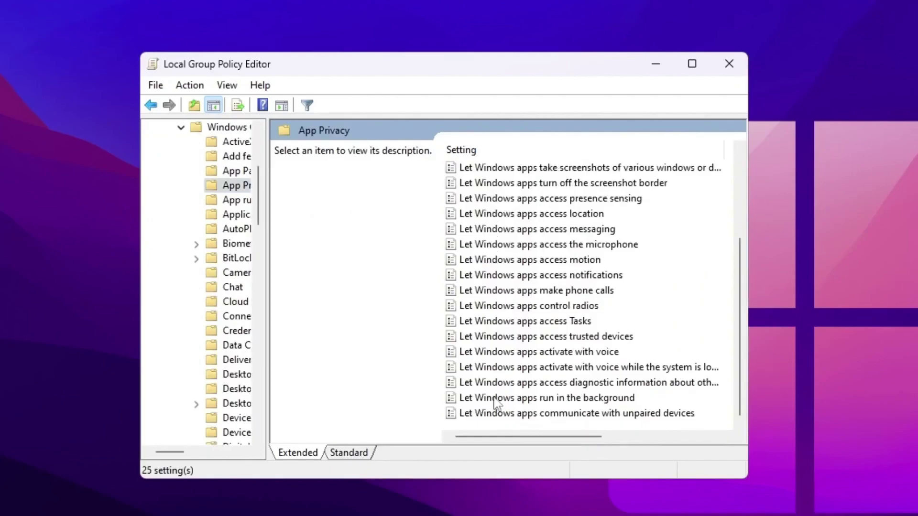
pyautogui.doubleClick(495, 397)
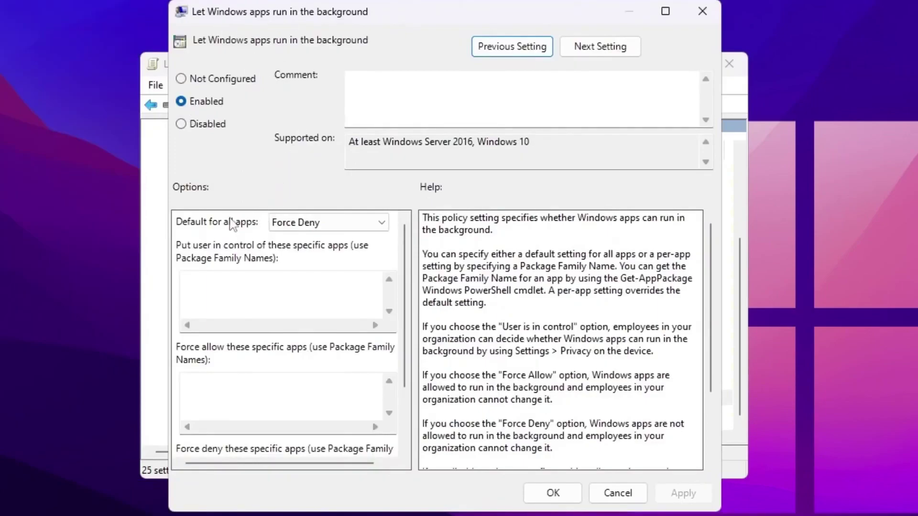
pyautogui.click(294, 228)
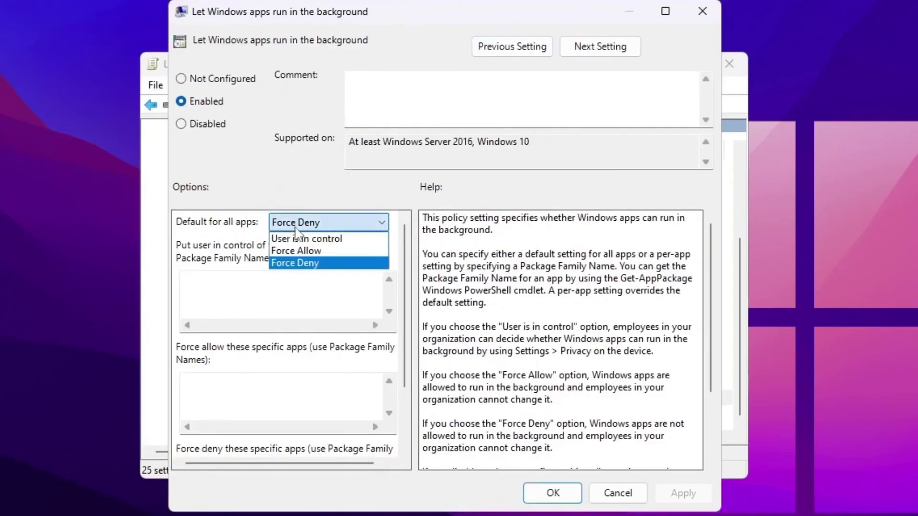
pyautogui.click(297, 261)
pyautogui.click(699, 493)
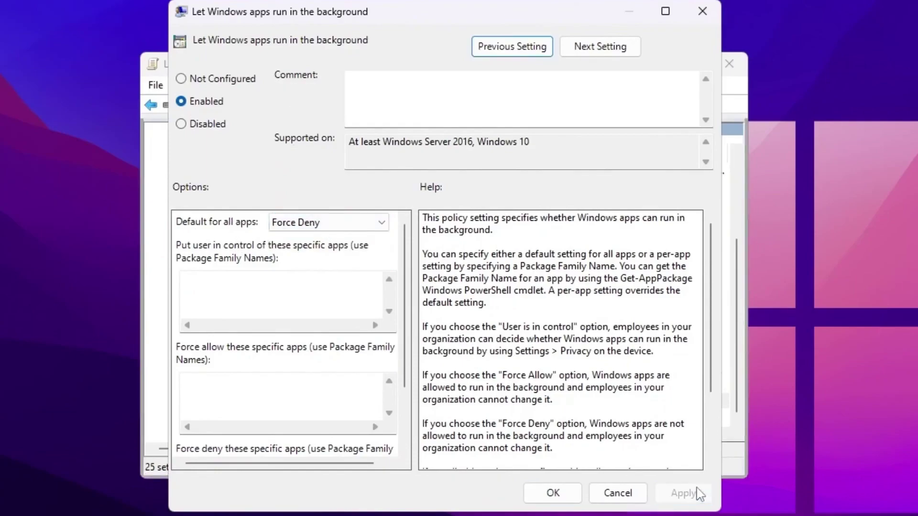
pyautogui.click(561, 495)
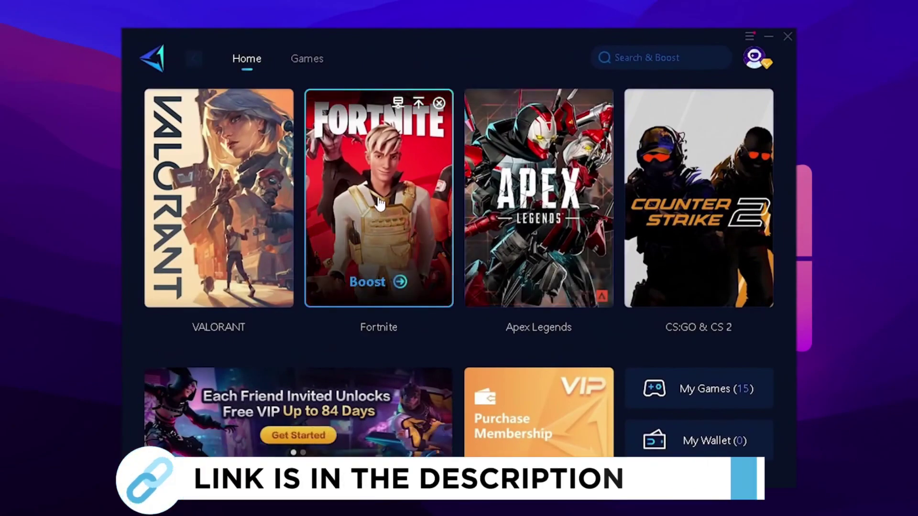
# Switch to GearUP Booster and start boosting Fortnite.
pyautogui.click(353, 208)
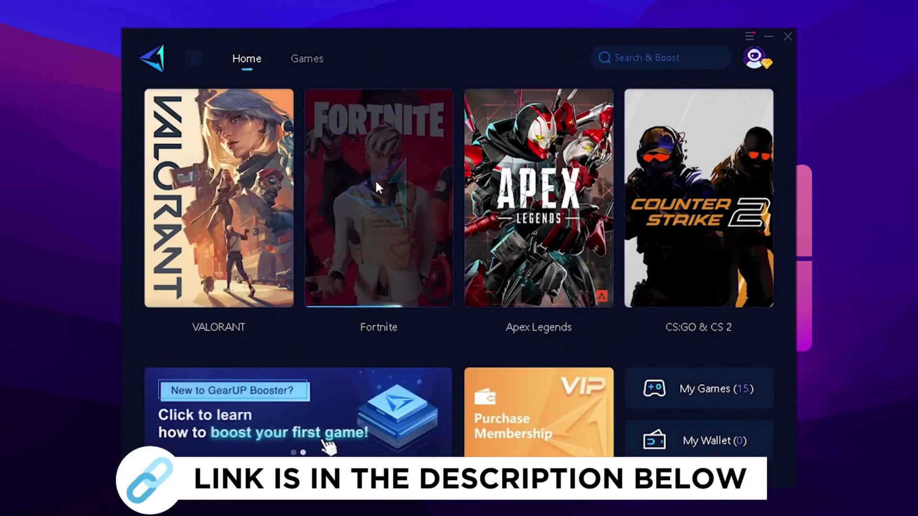